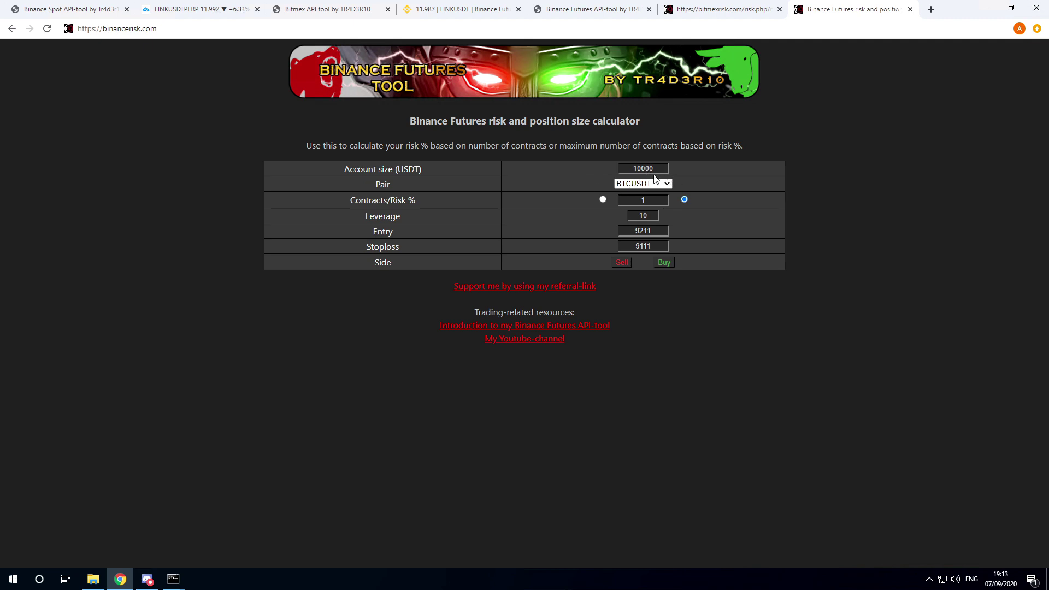
Set risk to 1.5% with entry 9211 and stoploss 9111, then calculate the buy order.
click(649, 199)
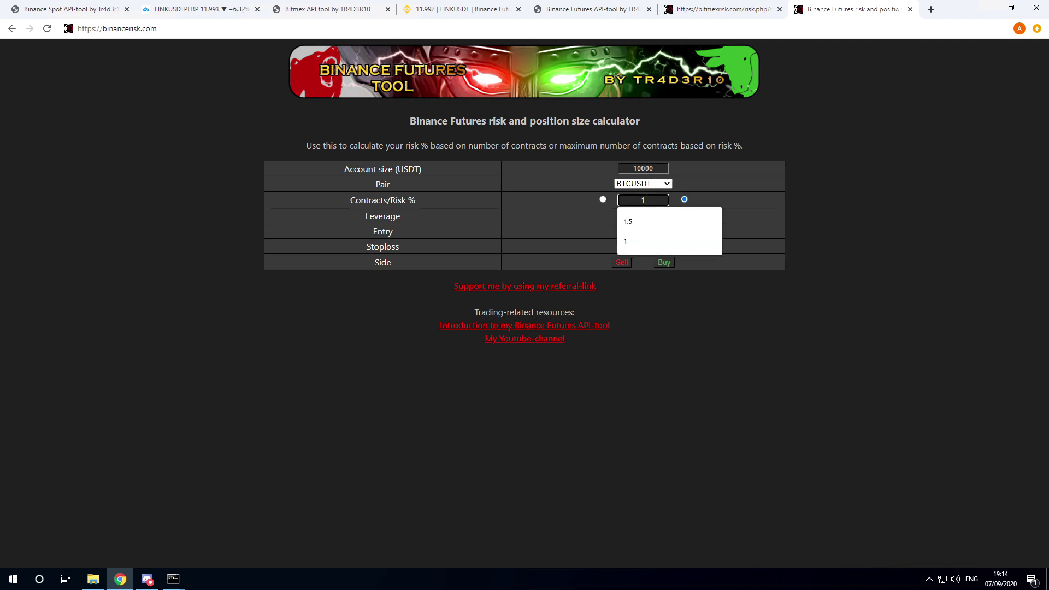
text(.5)
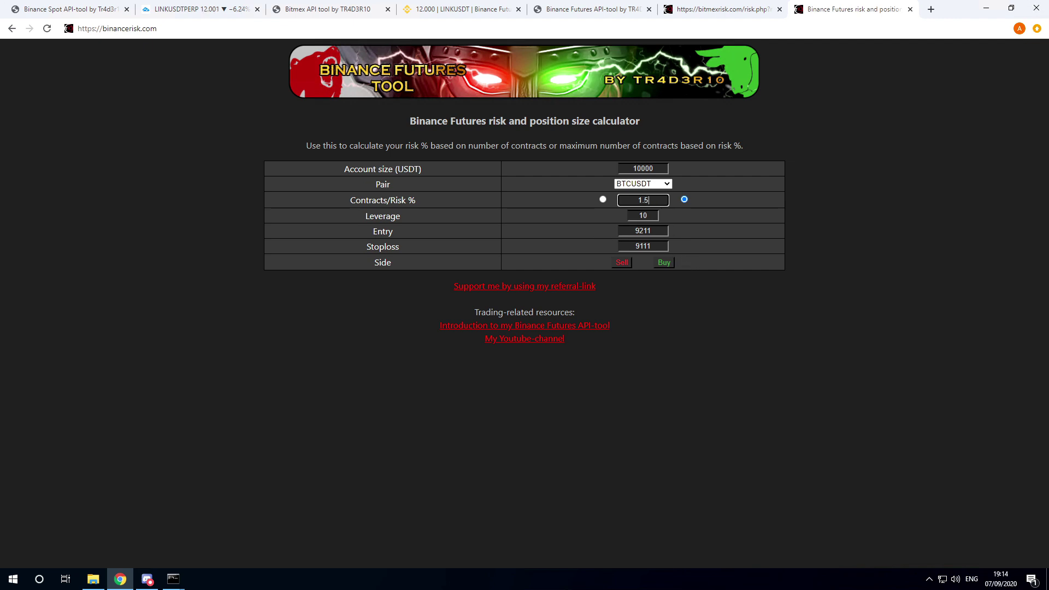
click(656, 246)
mouse_move(632, 230)
mouse_down()
mouse_move(693, 234)
mouse_move(644, 246)
mouse_move(701, 248)
mouse_up()
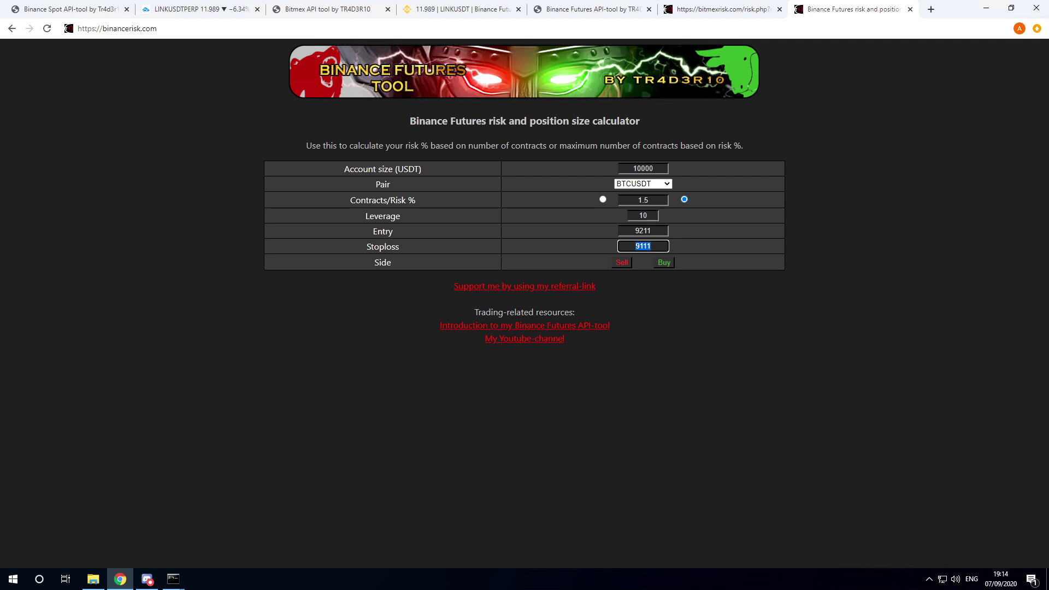
double_click(643, 232)
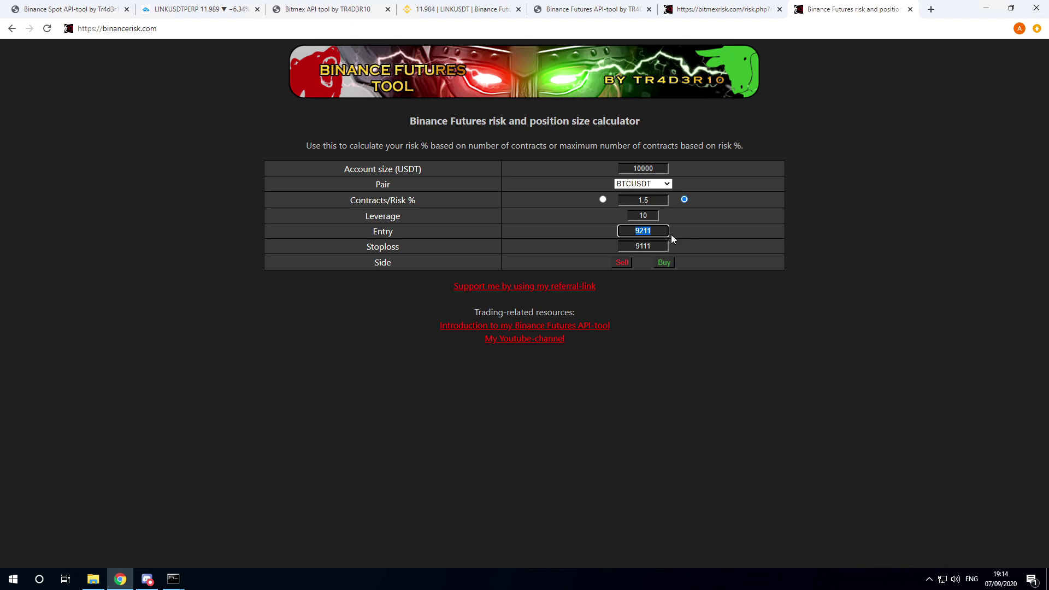
click(668, 262)
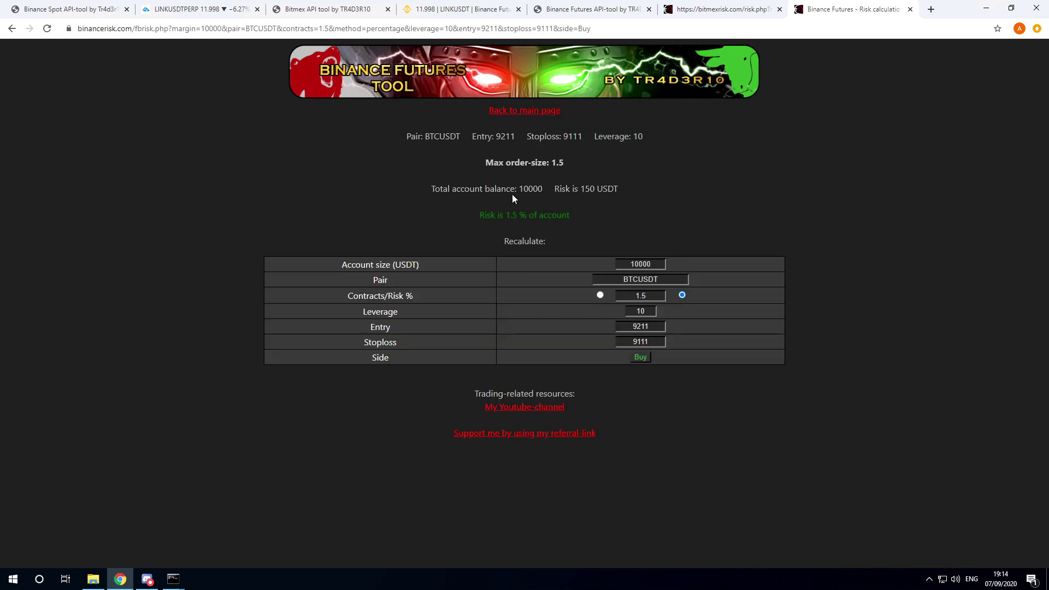
Recalculate the buy at 0.5% risk (max order-size 0.5, 50 USDT) and return to the main form.
drag(551, 163, 557, 163)
key(Tab)
text(0.5)
click(645, 357)
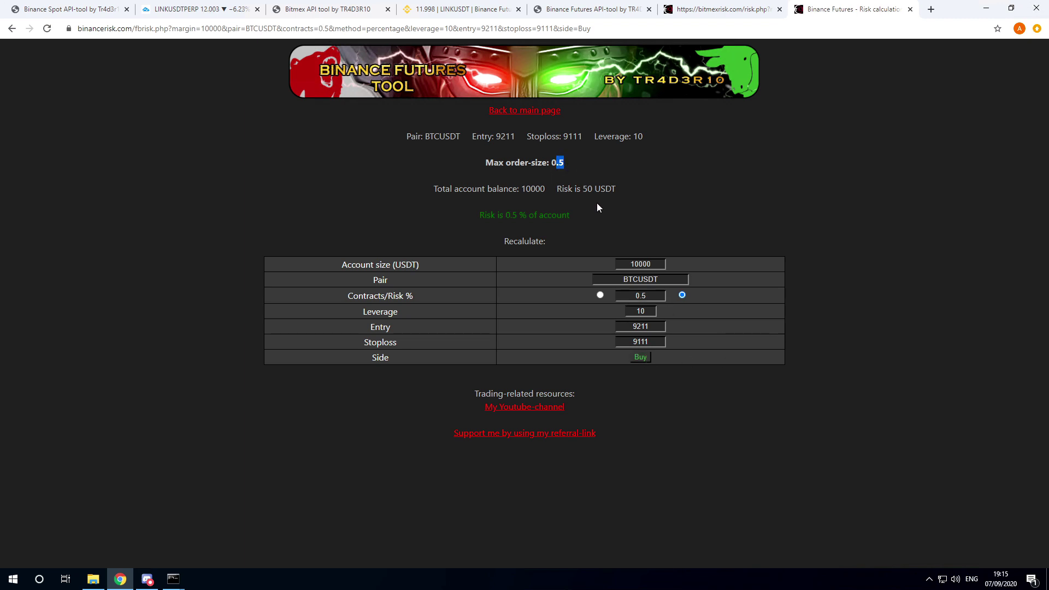
click(533, 111)
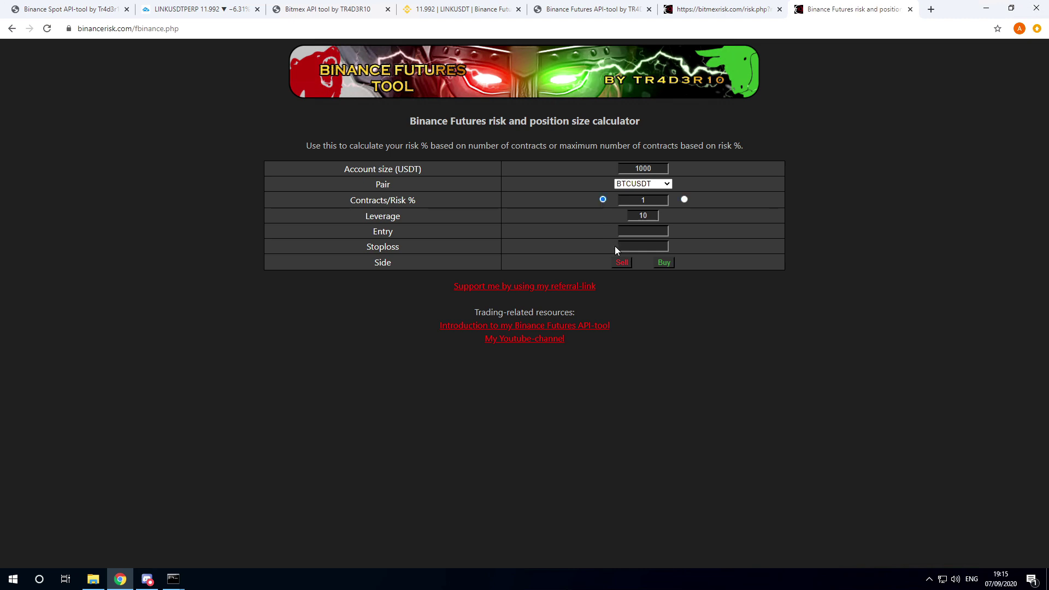
Enter 0.8 contracts, entry 9211, stoploss 9111, account 10000 USDT and calculate the buy.
double_click(642, 200)
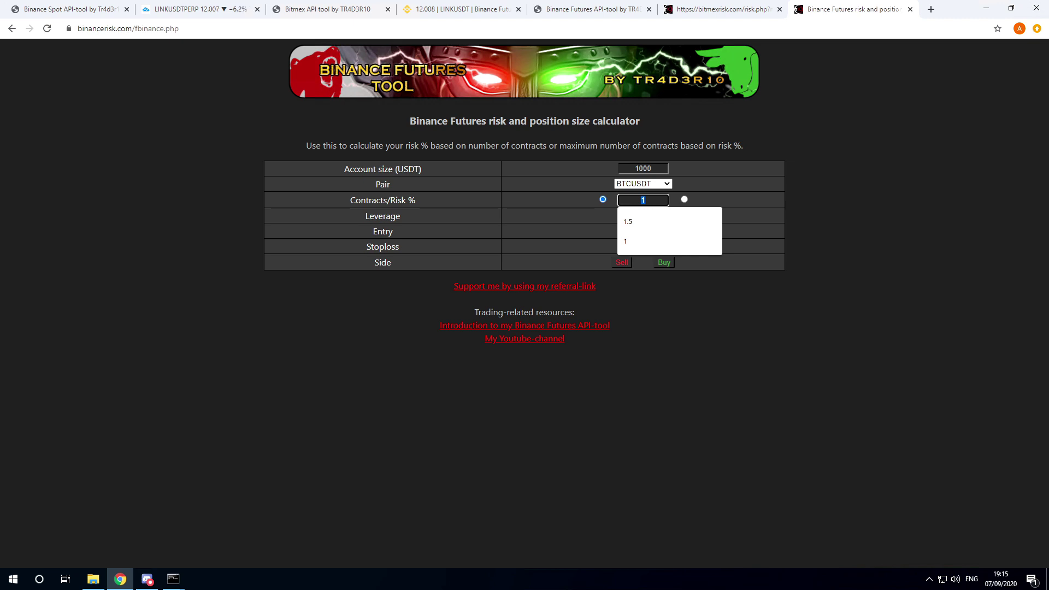
text(0)
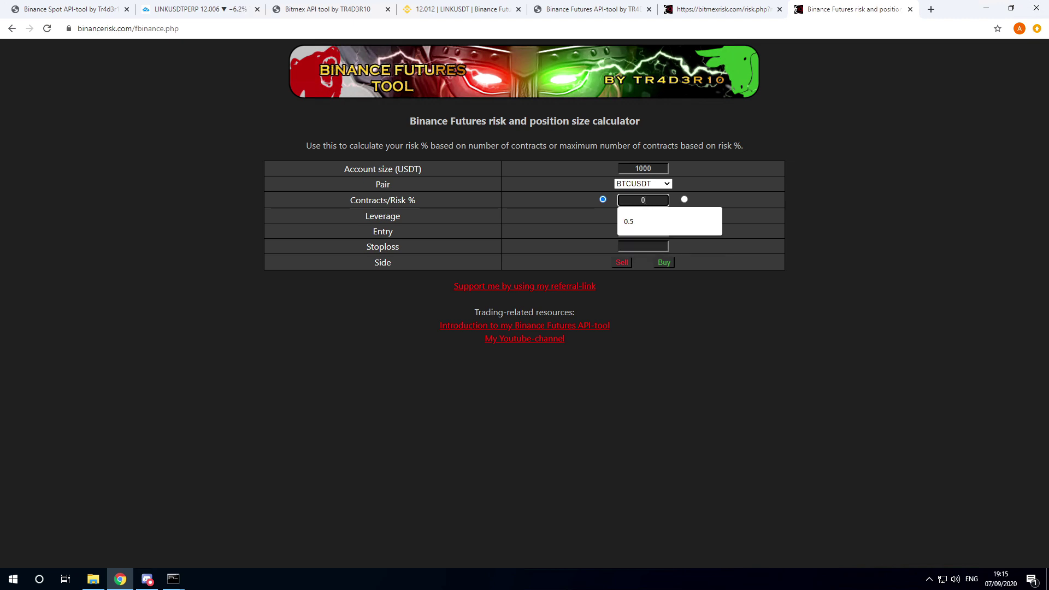
text(.8)
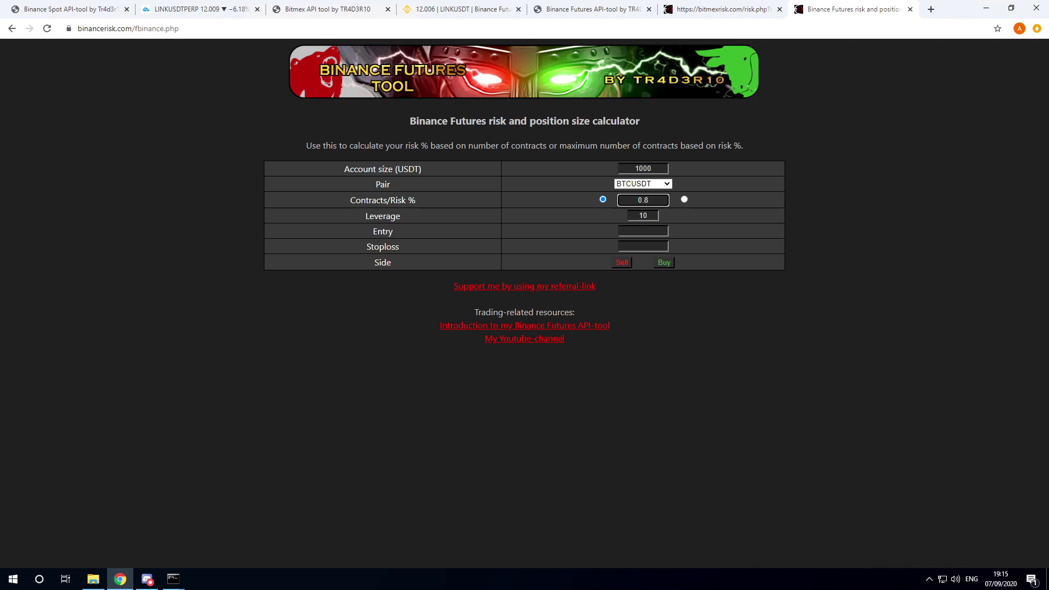
key(Tab)
key(Tab)
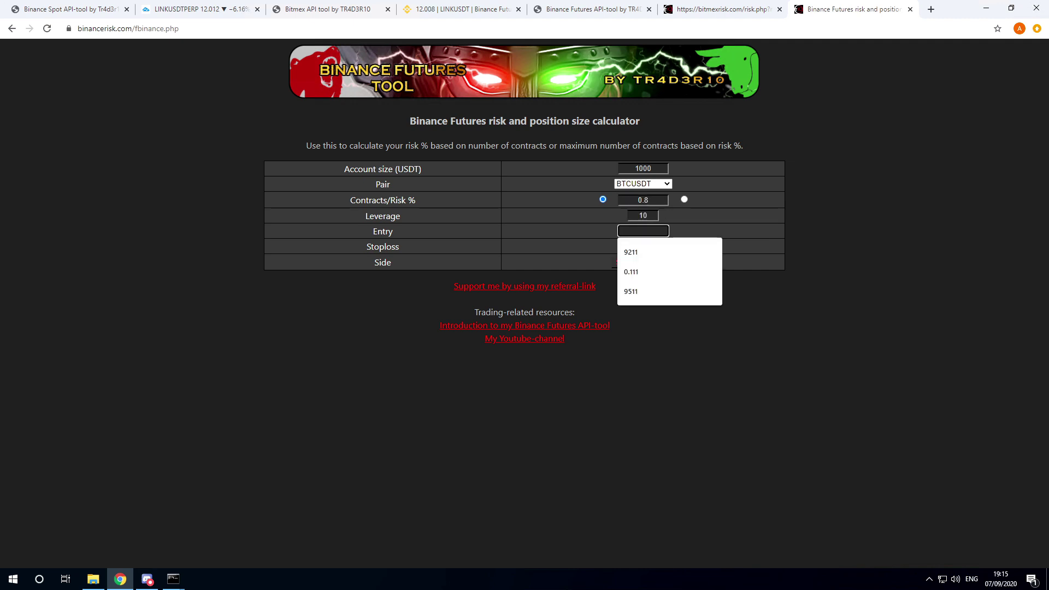
text(9211)
key(Tab)
text(9)
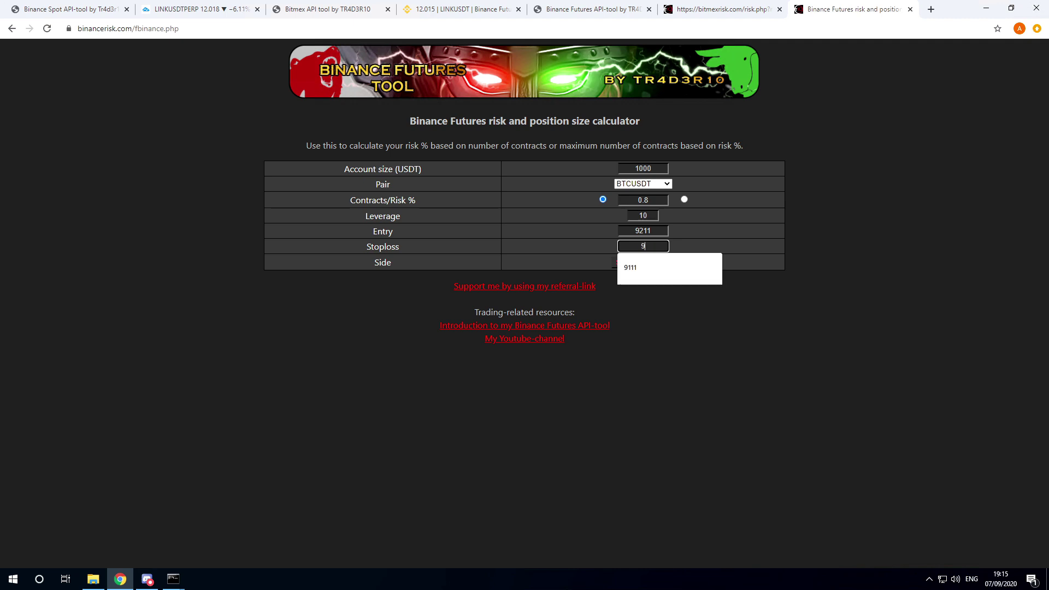
text(111)
key(shift+Tab)
key(shift+Tab)
key(shift+Tab)
key(shift+Tab)
text(1)
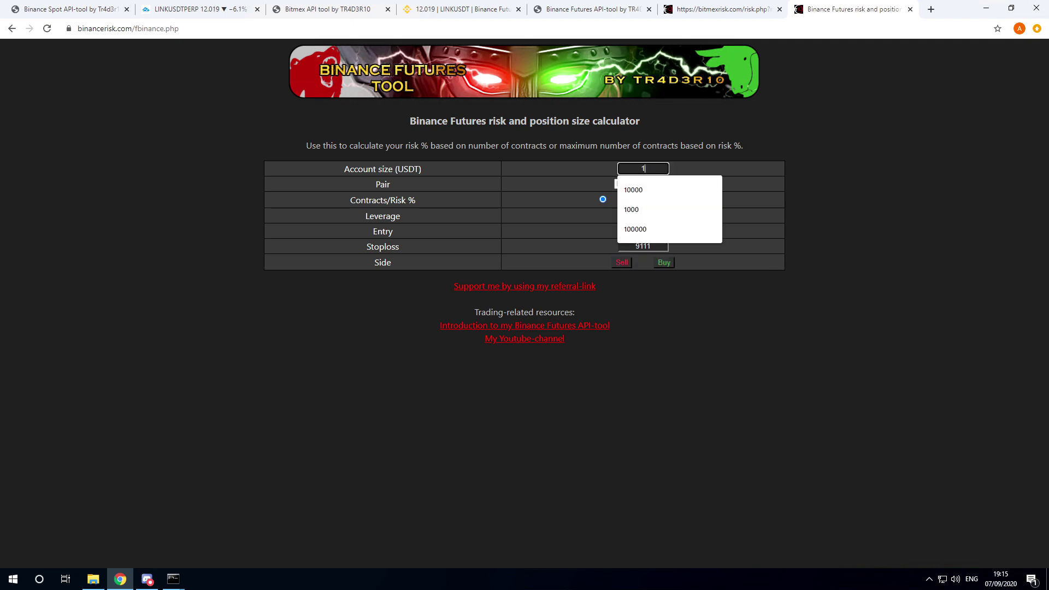
text(0000)
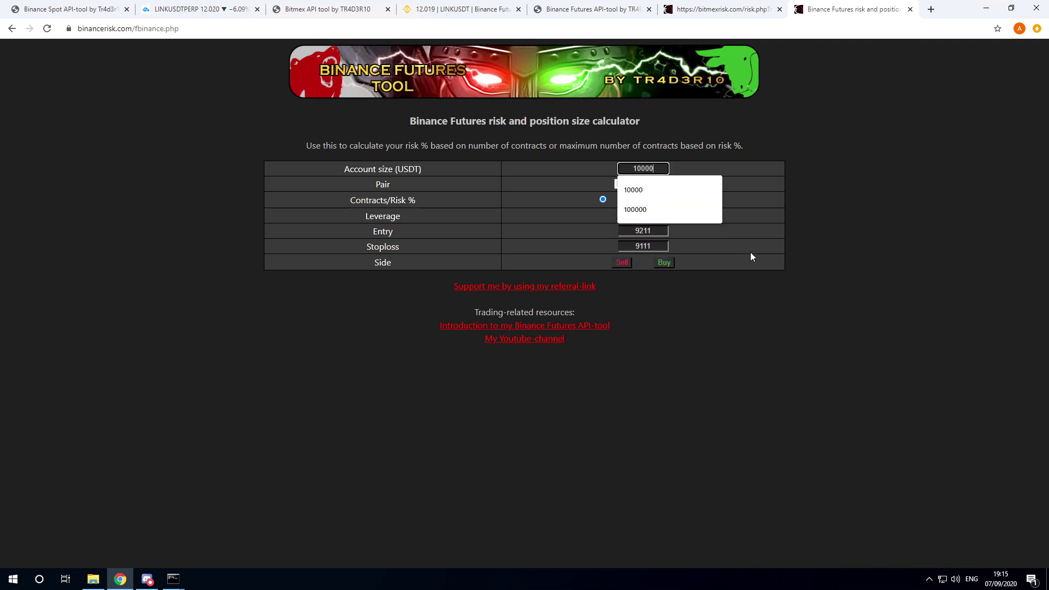
click(663, 263)
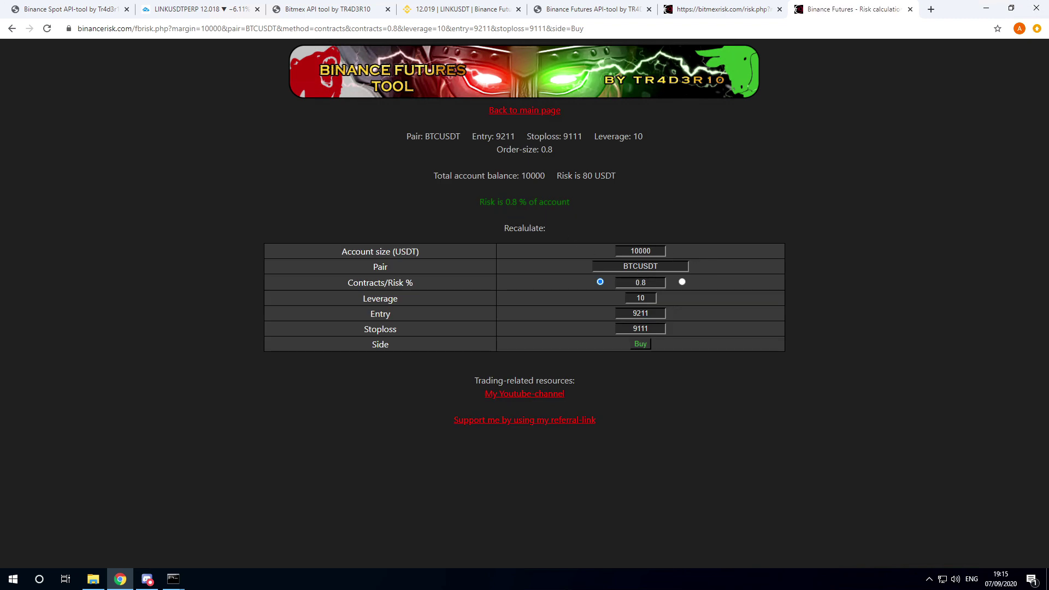
Highlight the 0.8% risk result, then switch to the BitMEX risk tool page.
drag(478, 202, 580, 202)
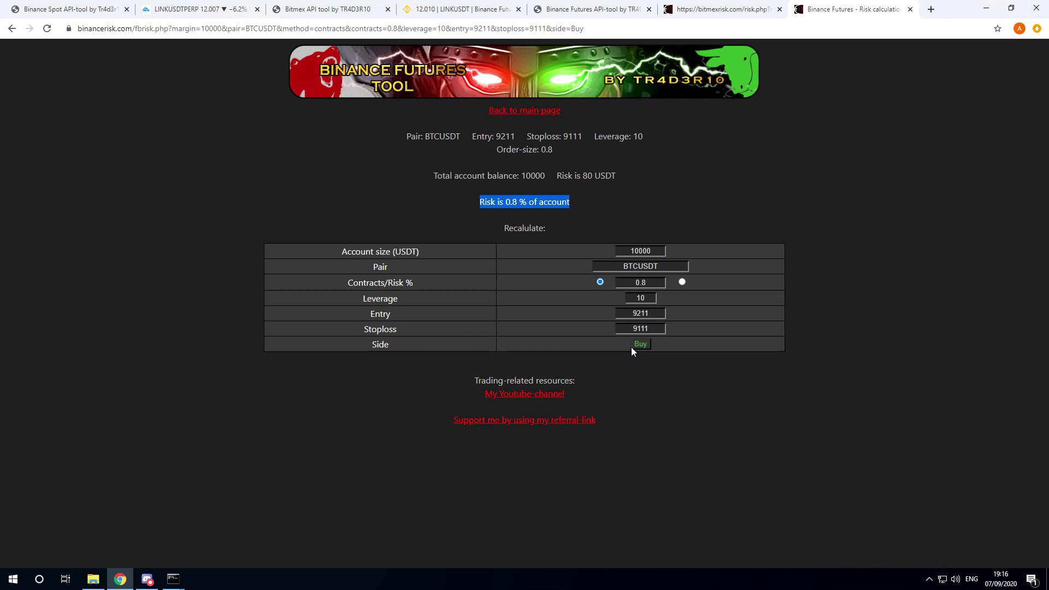
click(715, 16)
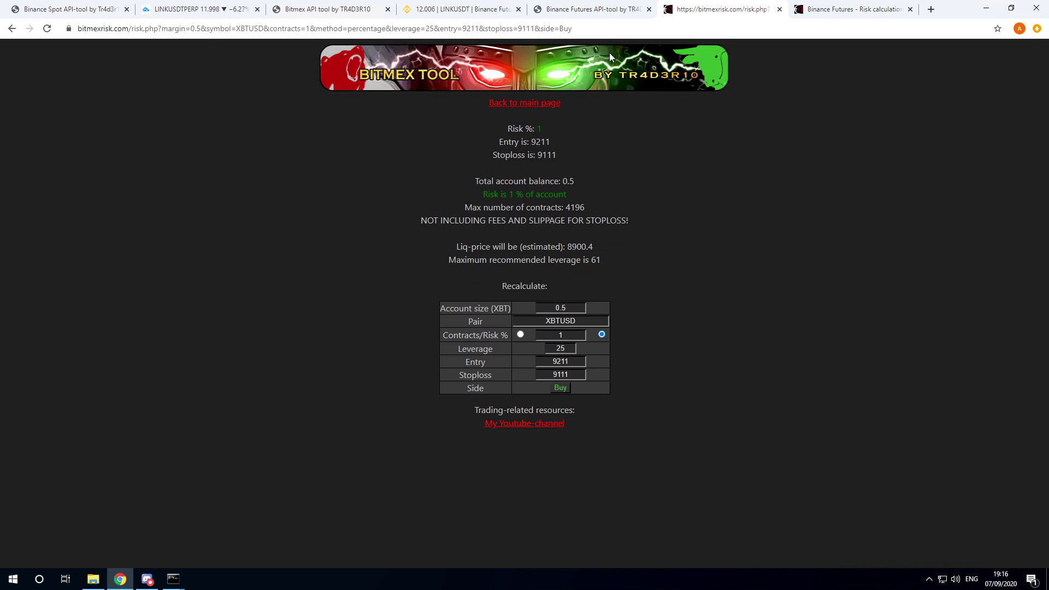
click(826, 16)
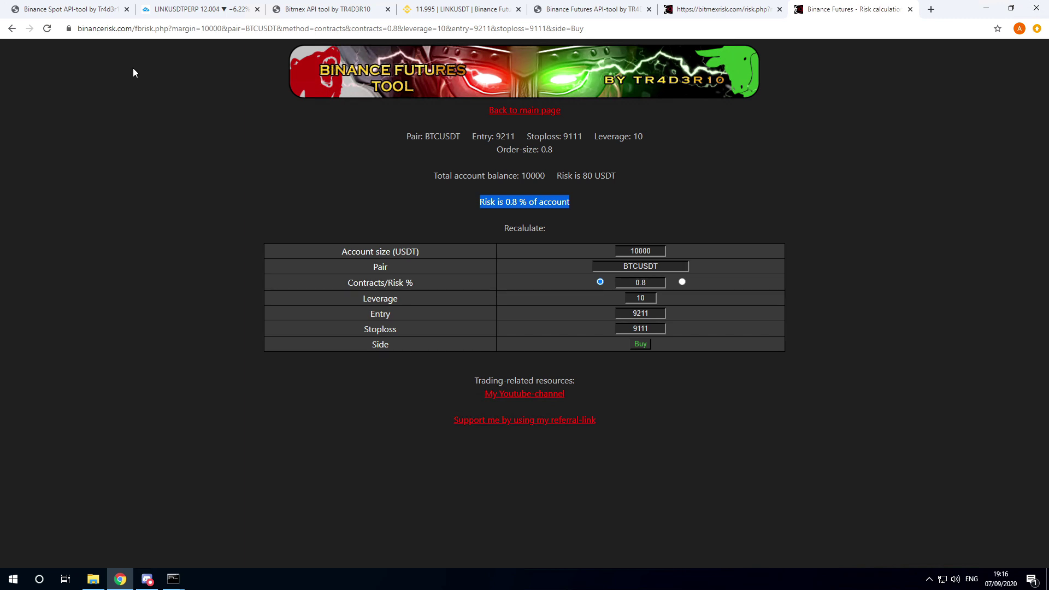